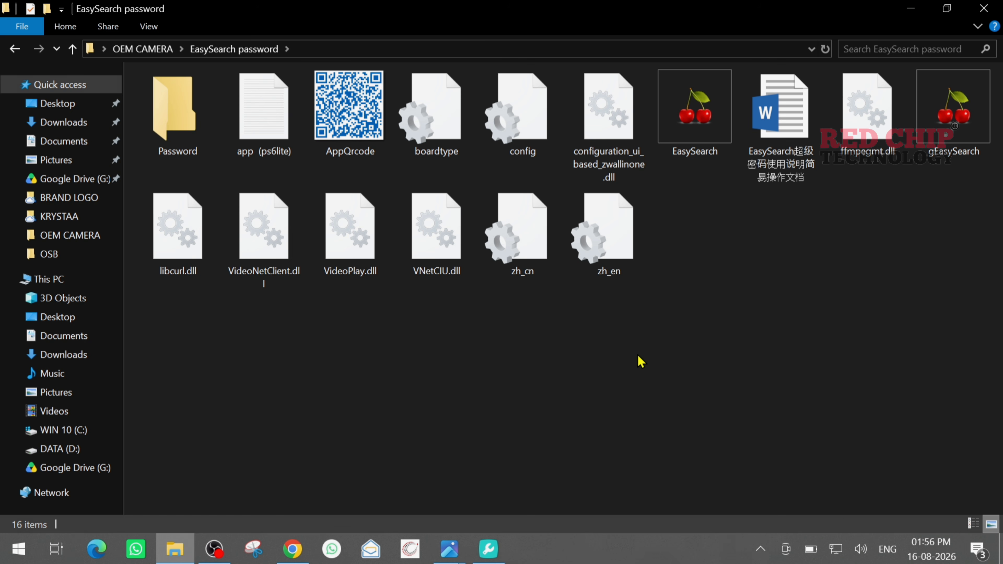
Step: Launch EasySearch, tick camera 192.168.1.193 and start its Forget Password recovery
left_click(937, 127)
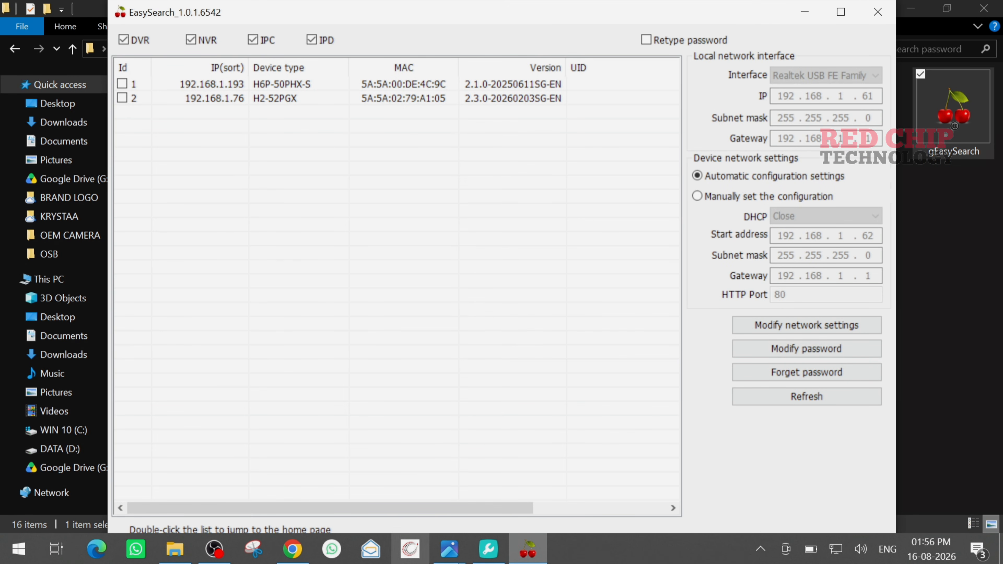
left_click(488, 549)
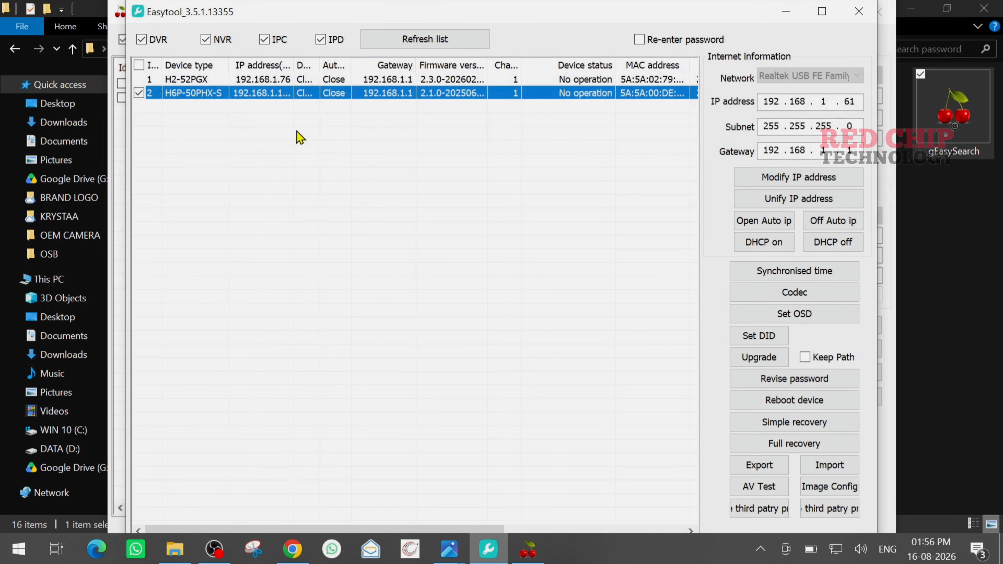
left_click(539, 554)
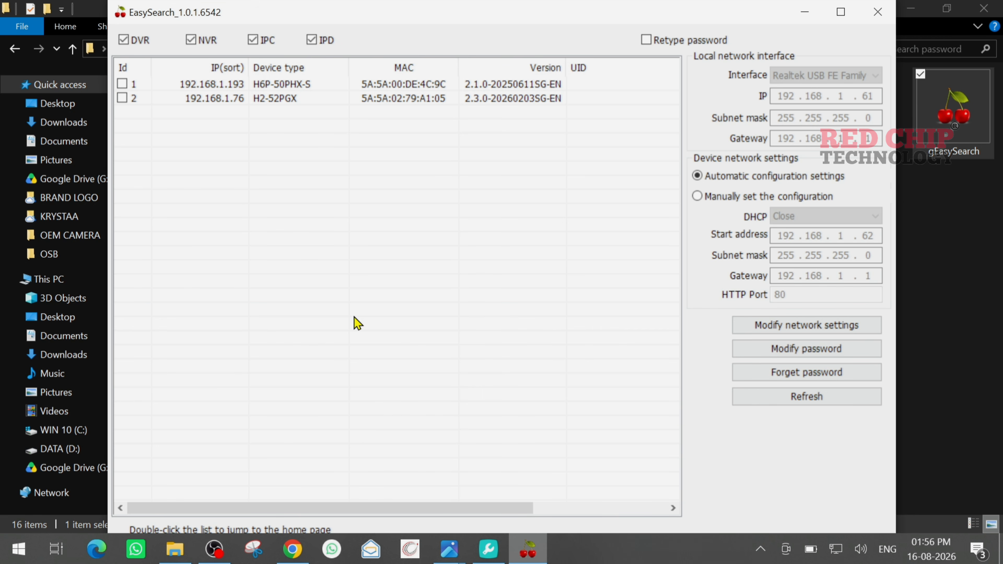
left_click(239, 86)
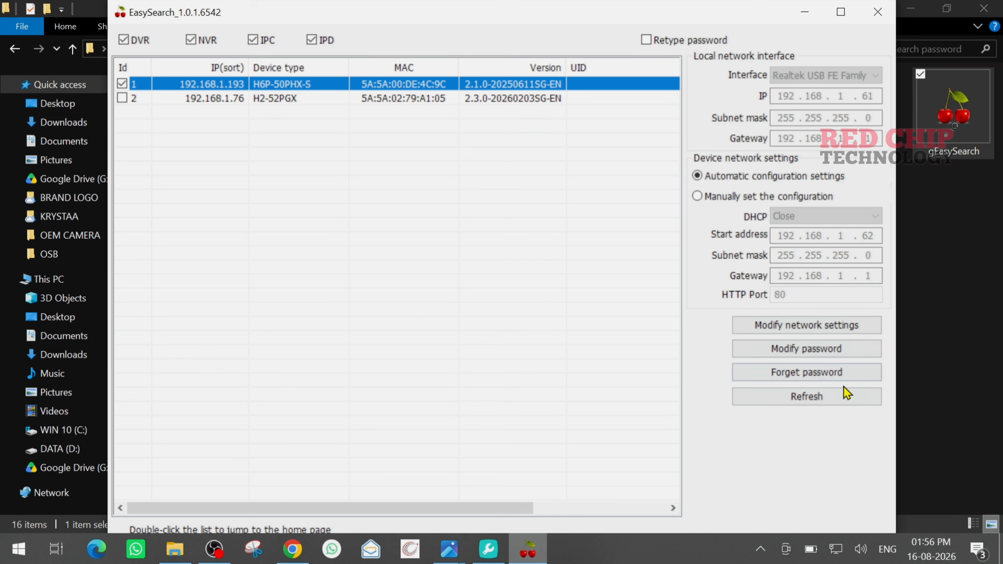
left_click(826, 376)
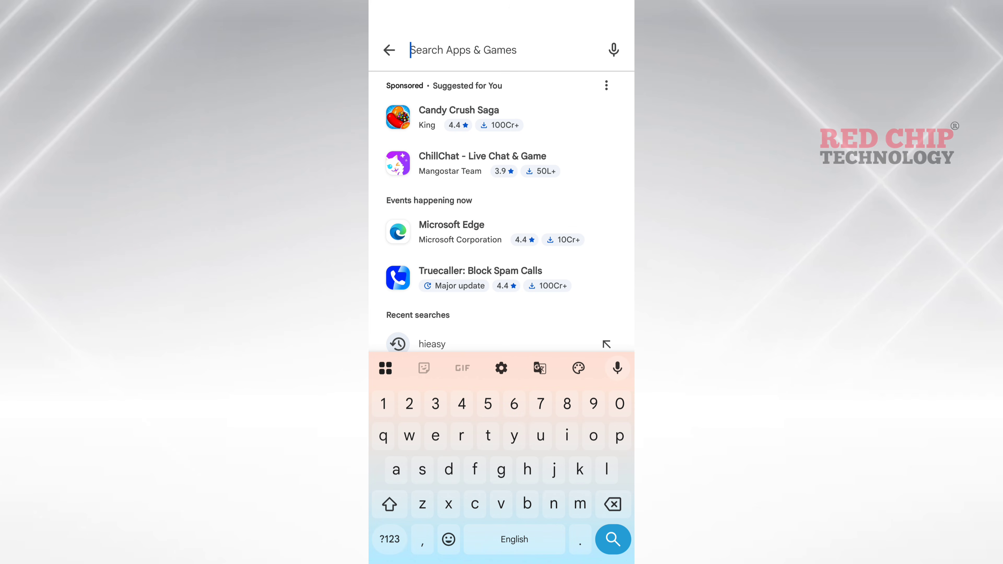
Step: Find HiEasy in the Play Store, install it and launch it
type("h")
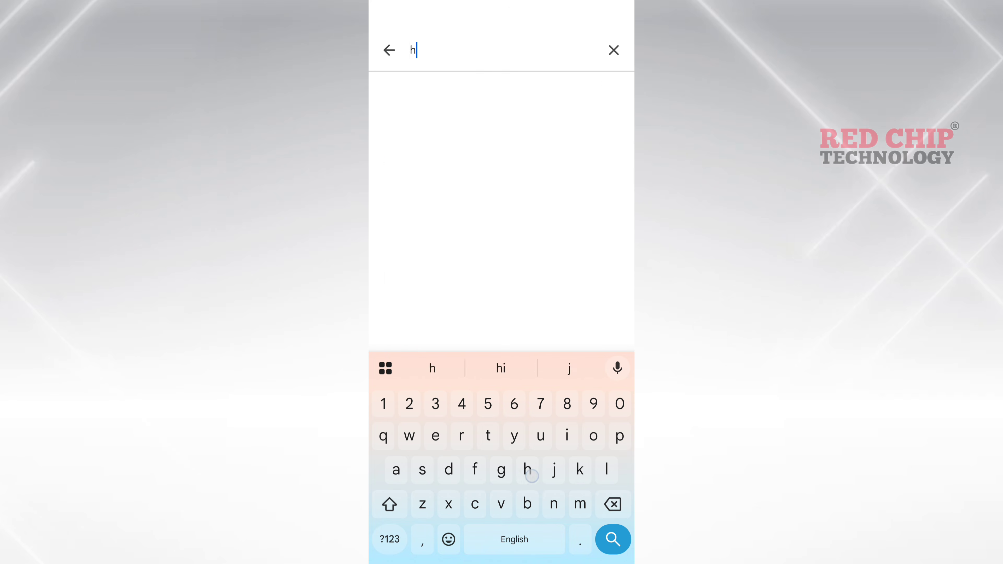
type("ieasy")
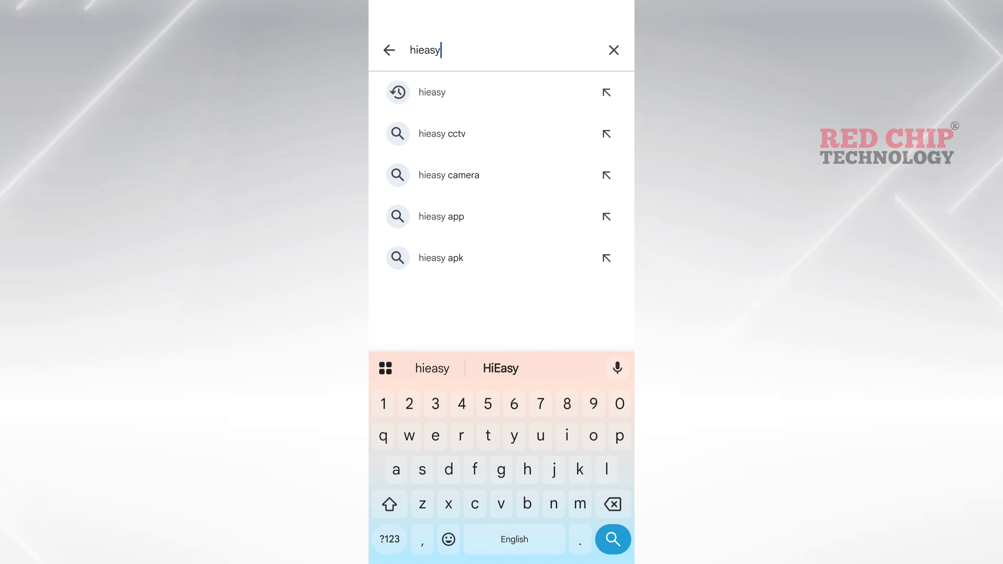
key("Return")
left_click(419, 292)
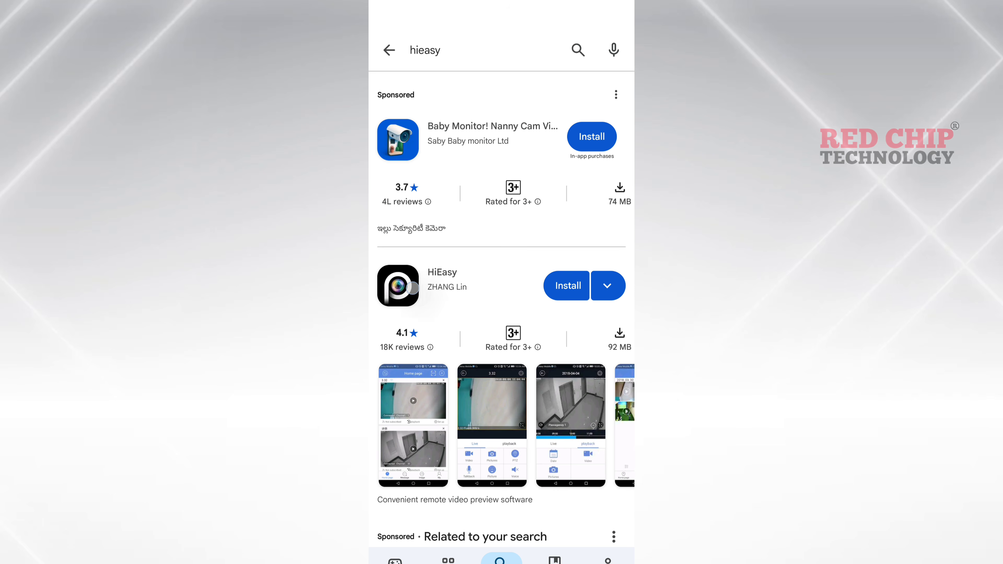
left_click(485, 216)
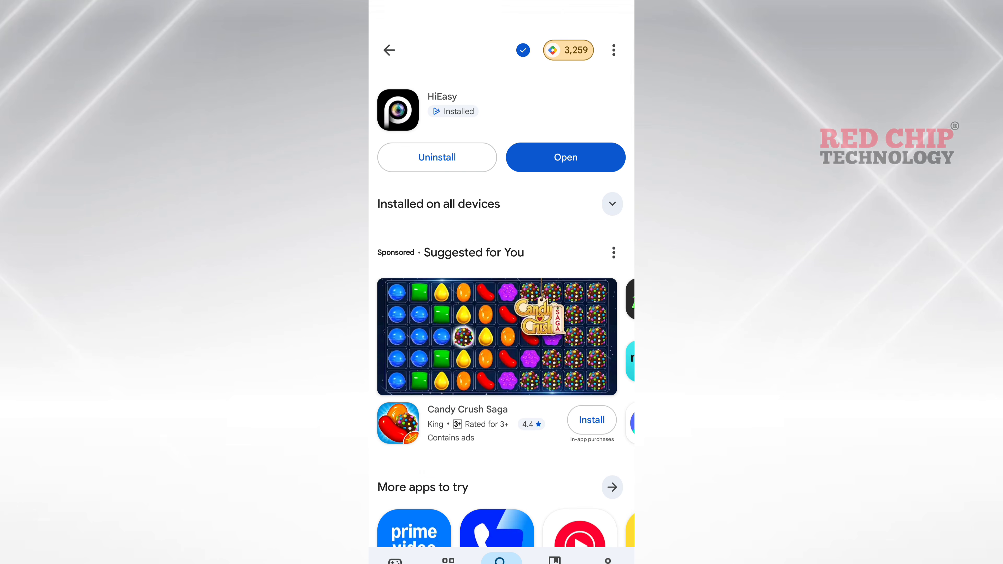
left_click(573, 157)
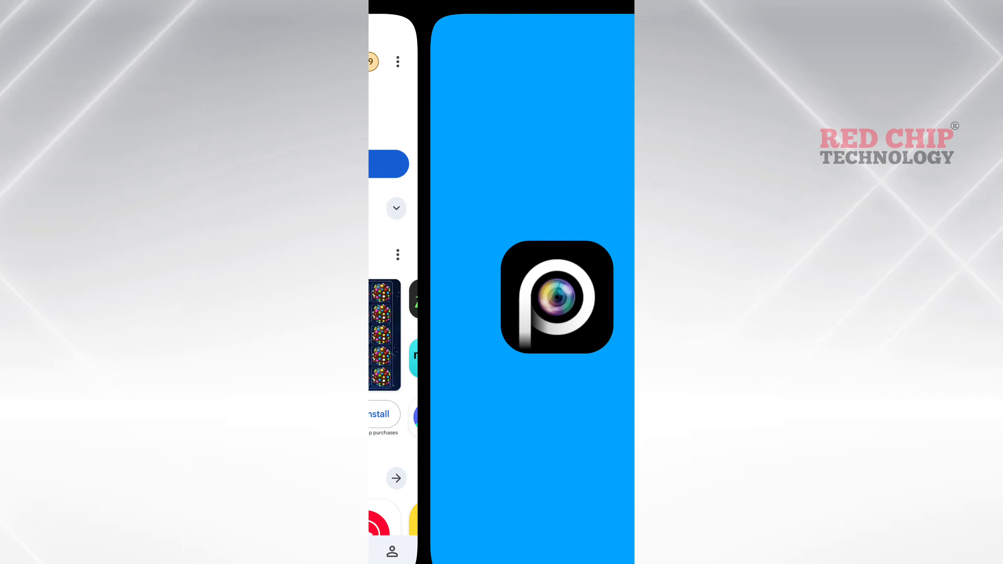
Step: Accept the HiEasy user agreement and return from the sign-up page to login
left_click(561, 456)
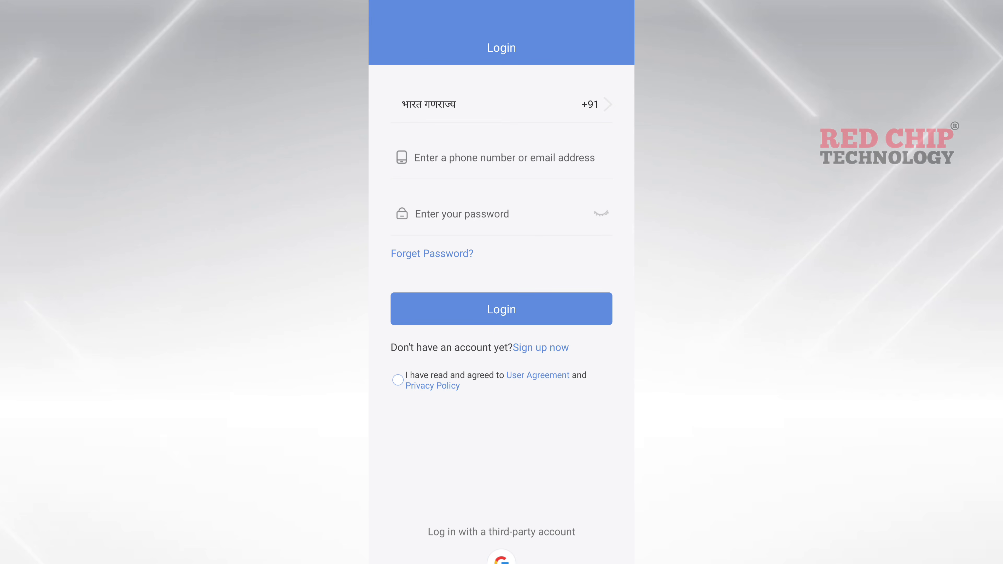
left_click(504, 158)
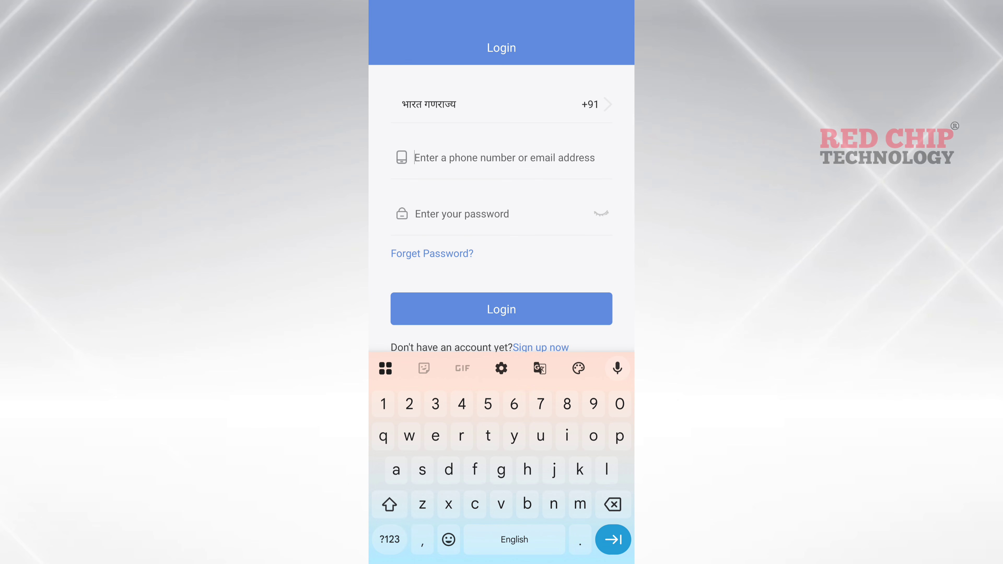
left_click_drag(633, 308, 586, 309)
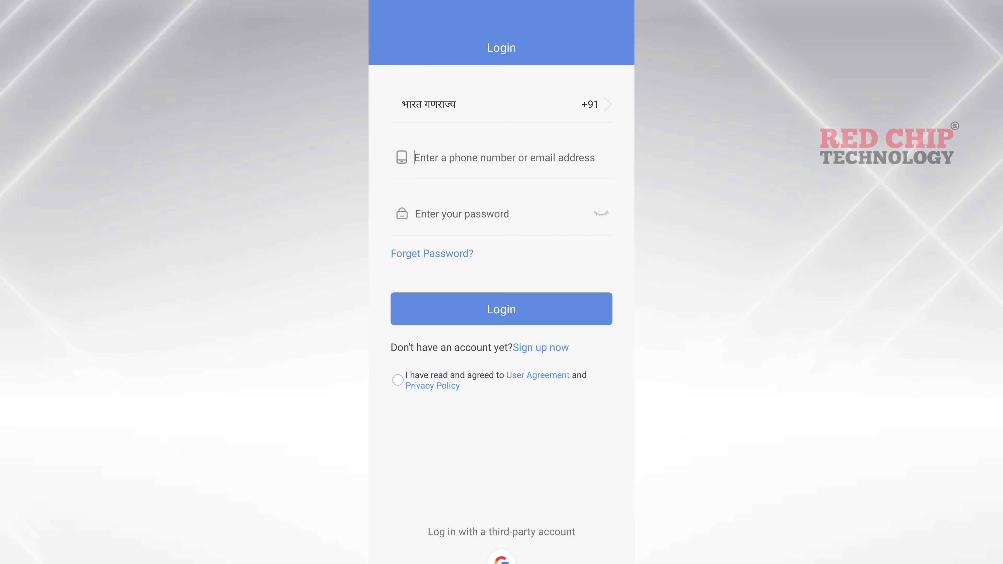
left_click(546, 348)
left_click_drag(395, 533, 553, 533)
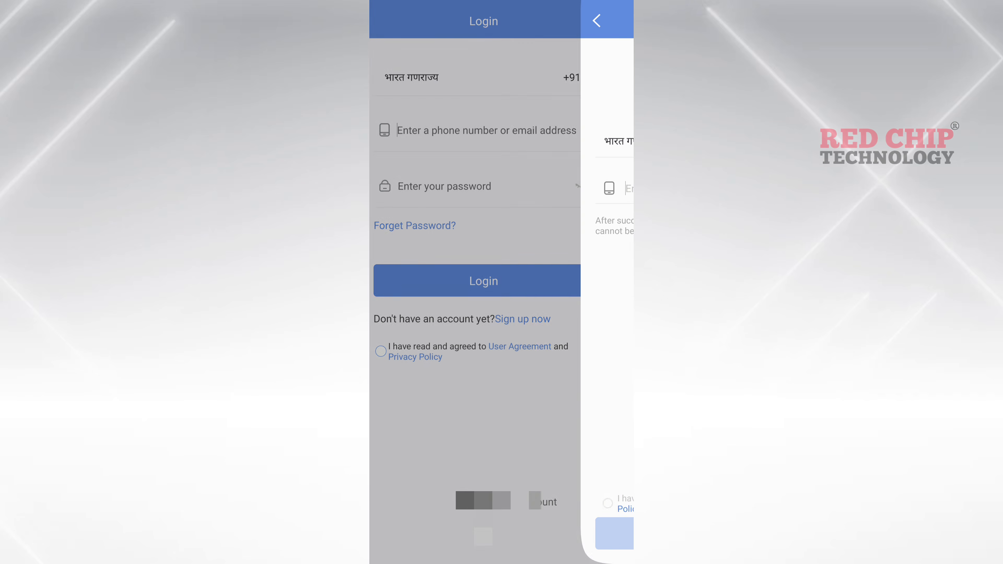
Step: Agree to the privacy policy and sign in with a Google account
left_click(398, 350)
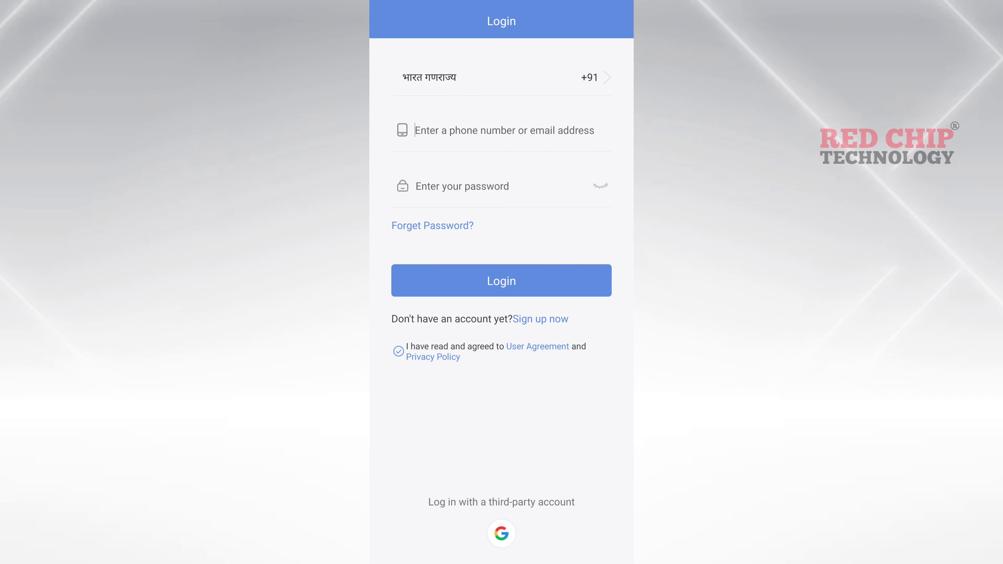
left_click(504, 130)
left_click(501, 533)
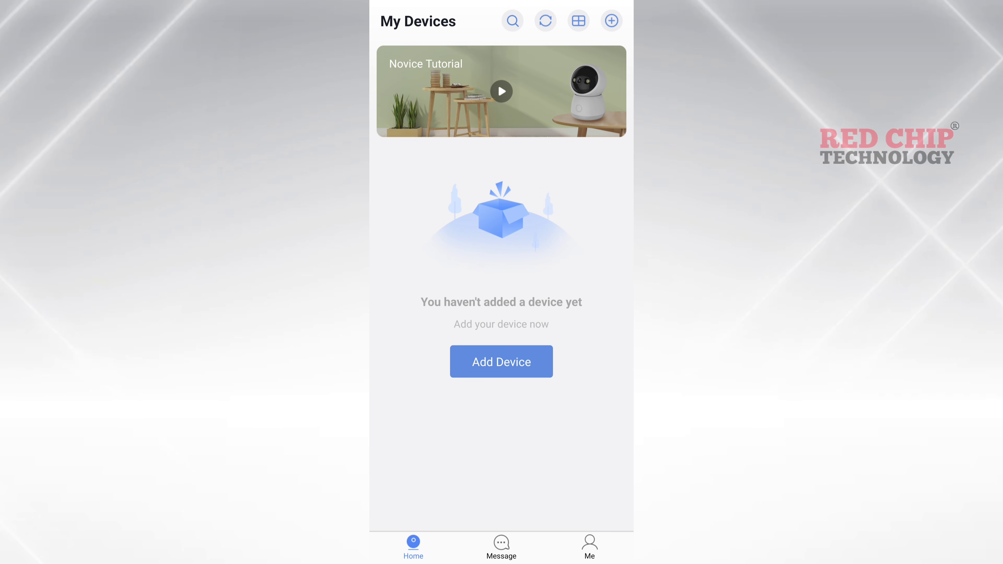
Step: Start adding a device and grant HiEasy camera, location and nearby-device permissions
left_click(507, 357)
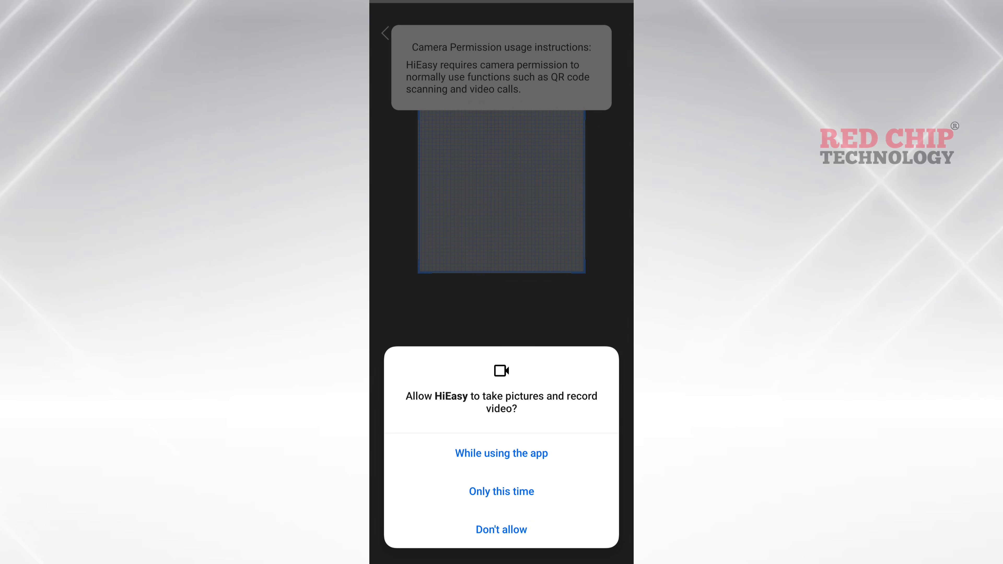
left_click(502, 452)
left_click(563, 526)
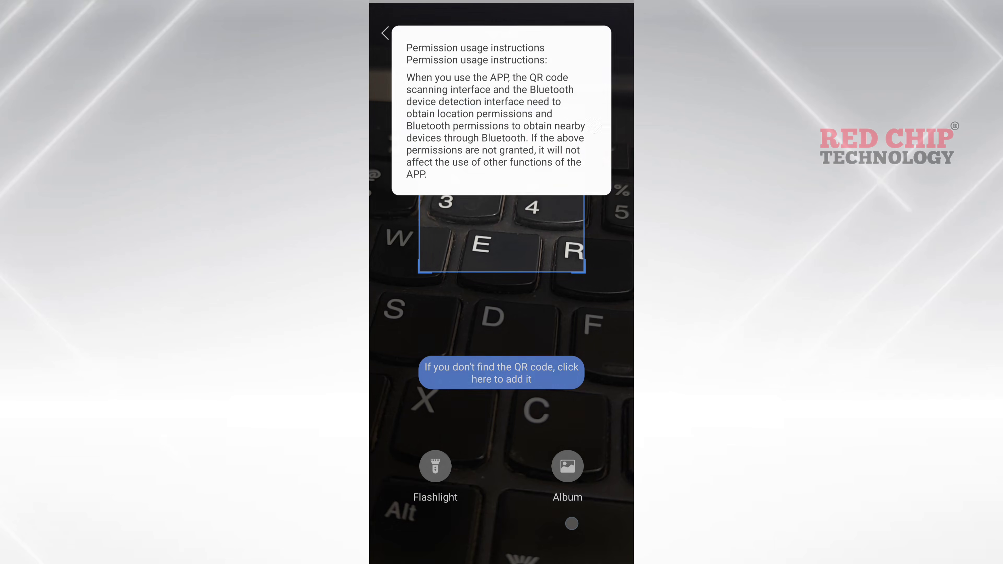
left_click(502, 453)
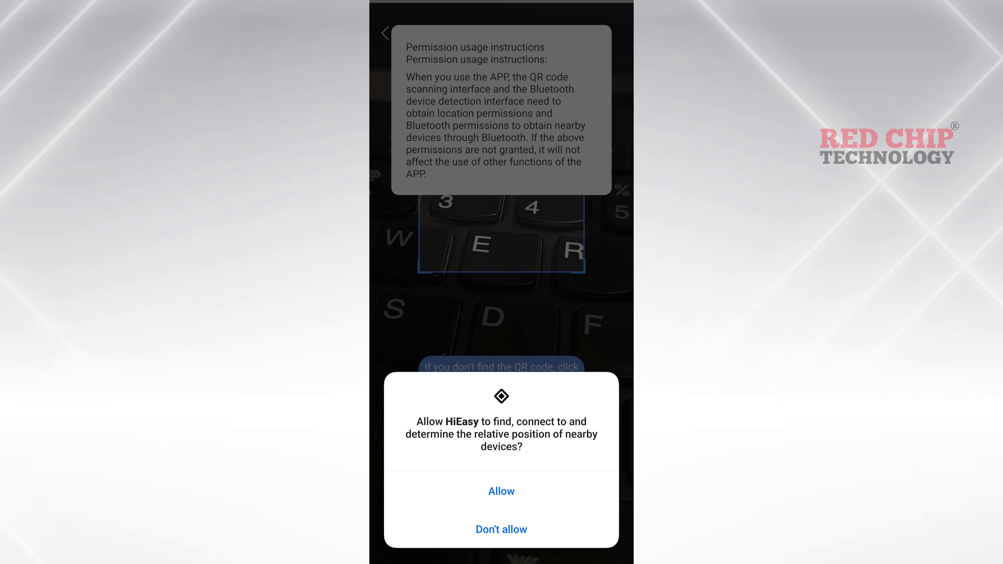
left_click(502, 488)
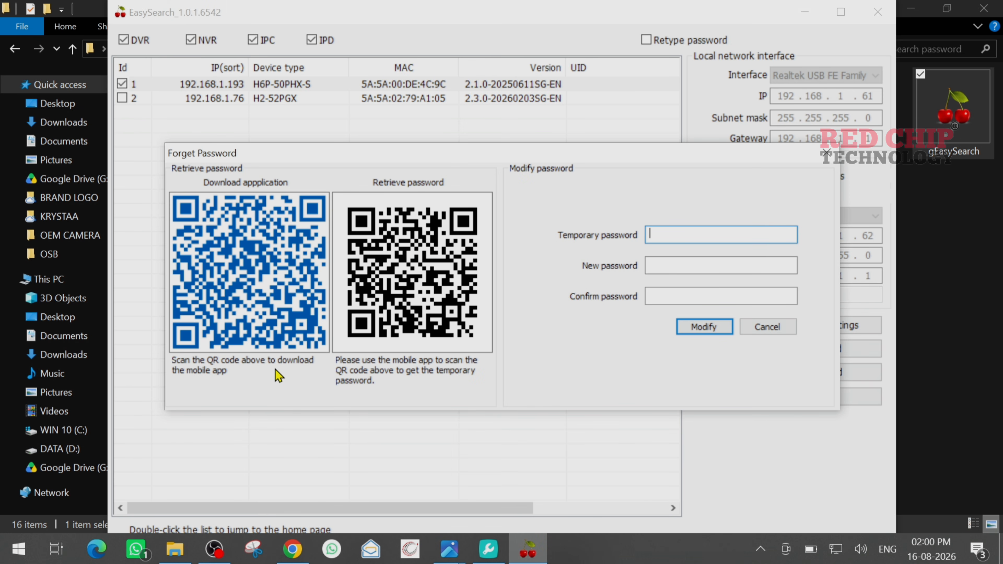
Step: Enter the temporary password from HiEasy, set and confirm a new camera password, and apply it
key("Caps_Lock")
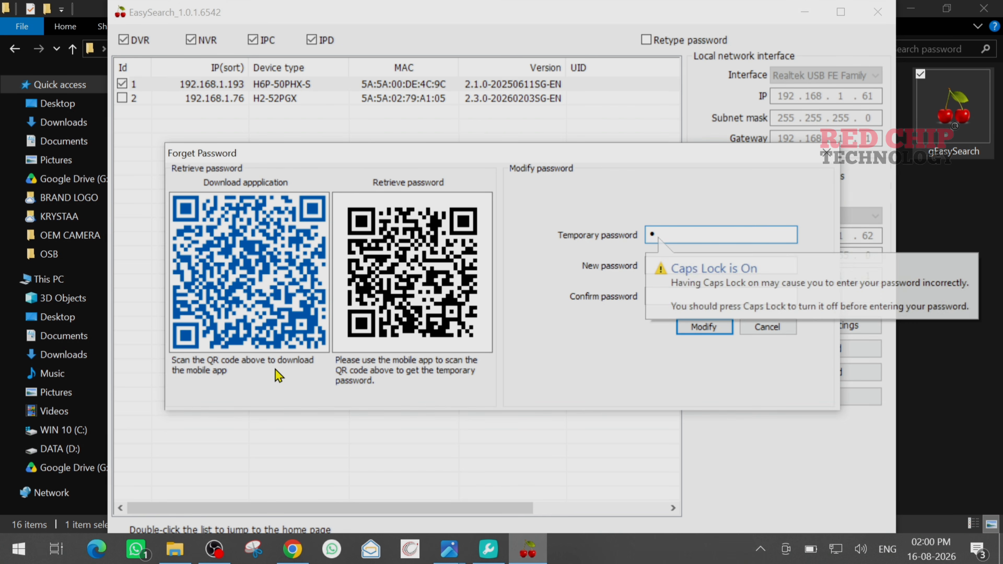
type("A")
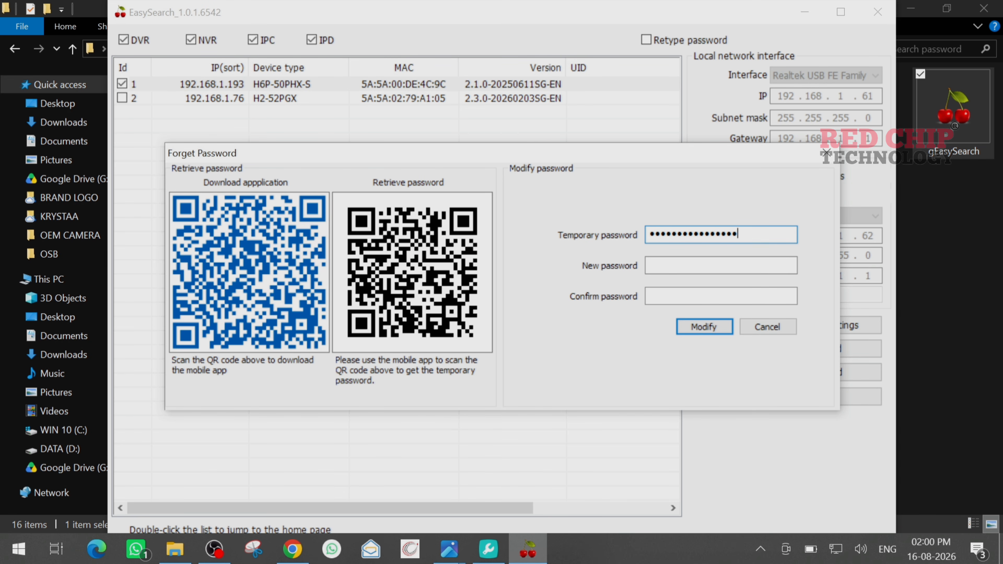
left_click(672, 268)
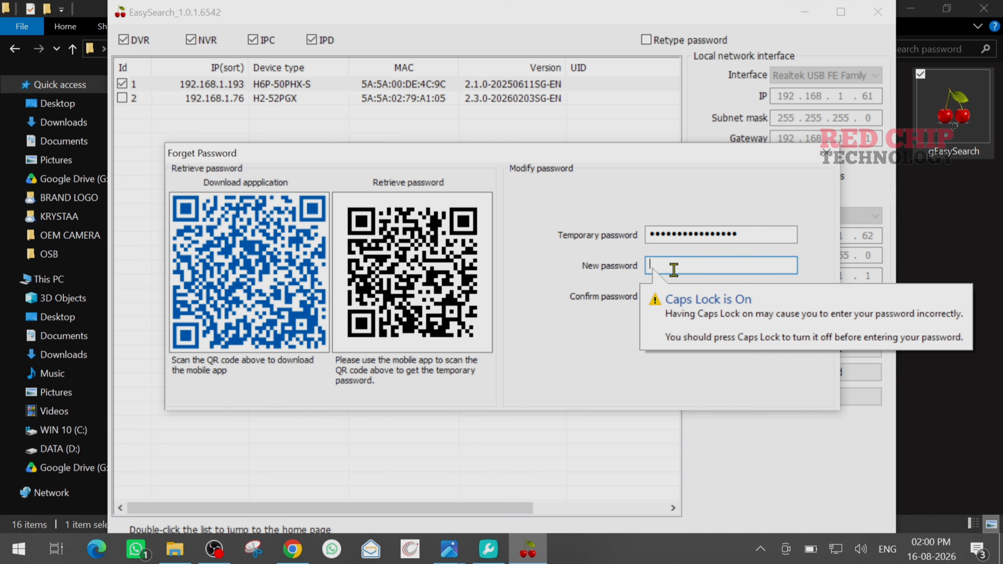
key("Caps_Lock")
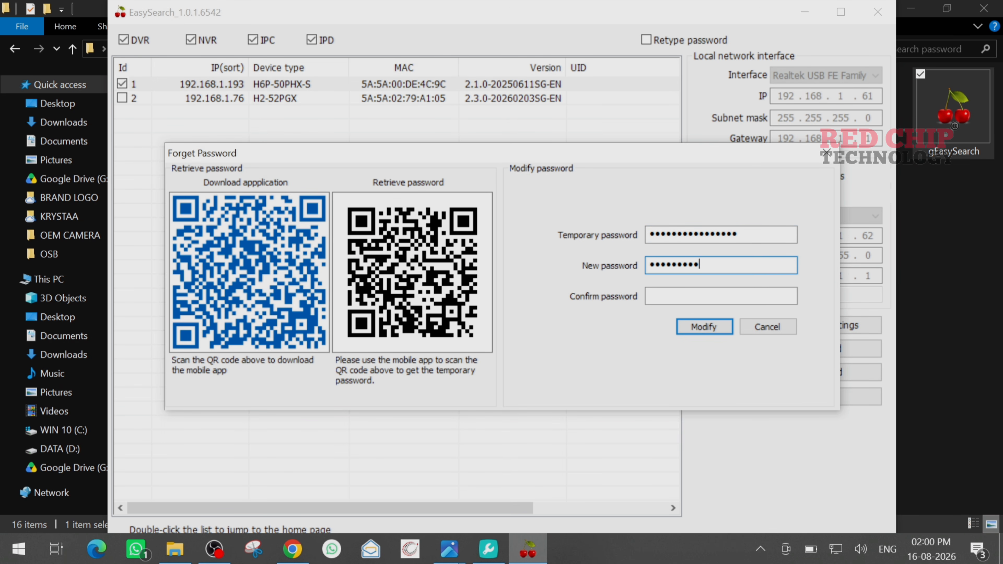
key("Tab")
type("a")
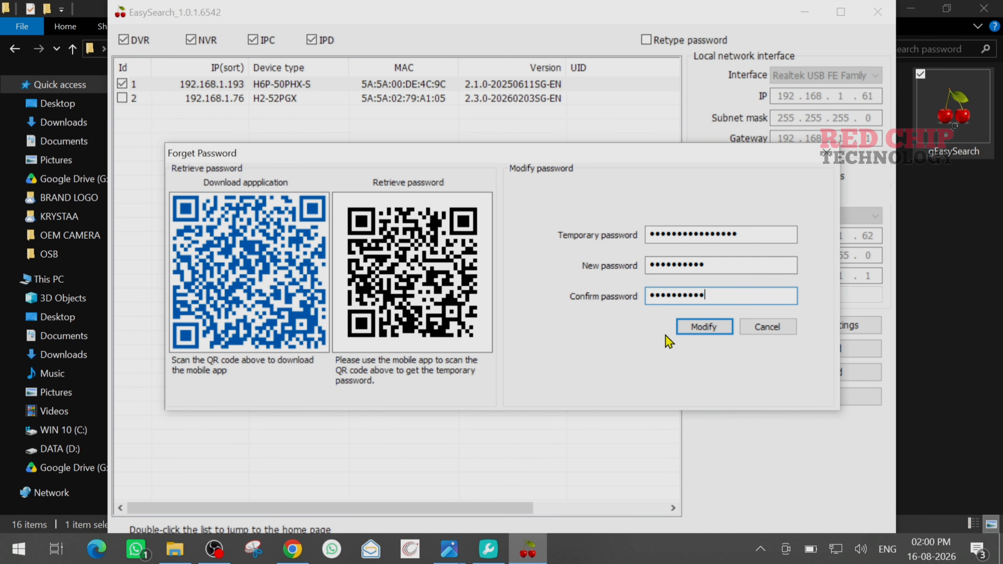
left_click(691, 328)
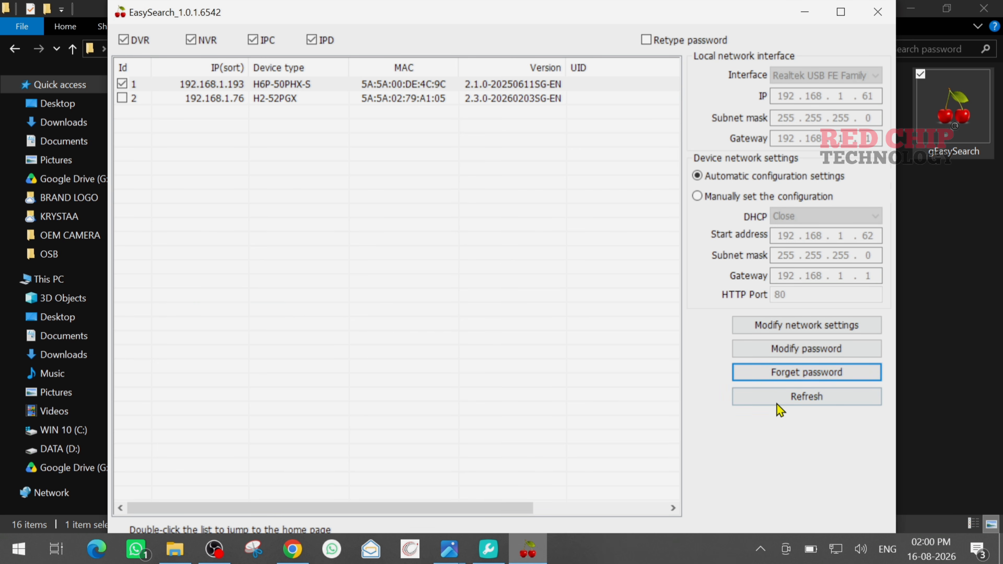
Step: Refresh the device list and open the 192.168.1.193 camera's web login page
left_click(785, 405)
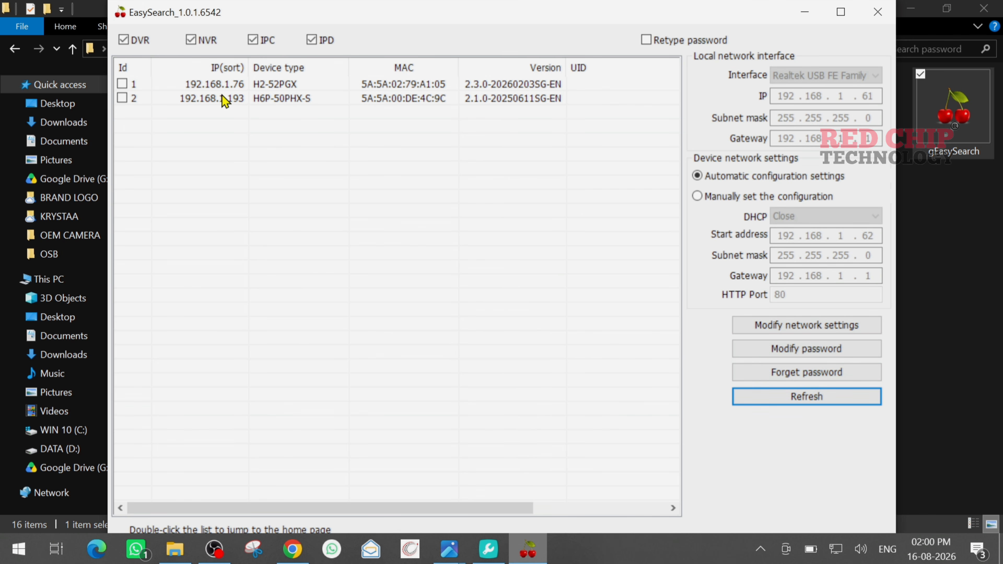
left_click(225, 99)
double_click(224, 99)
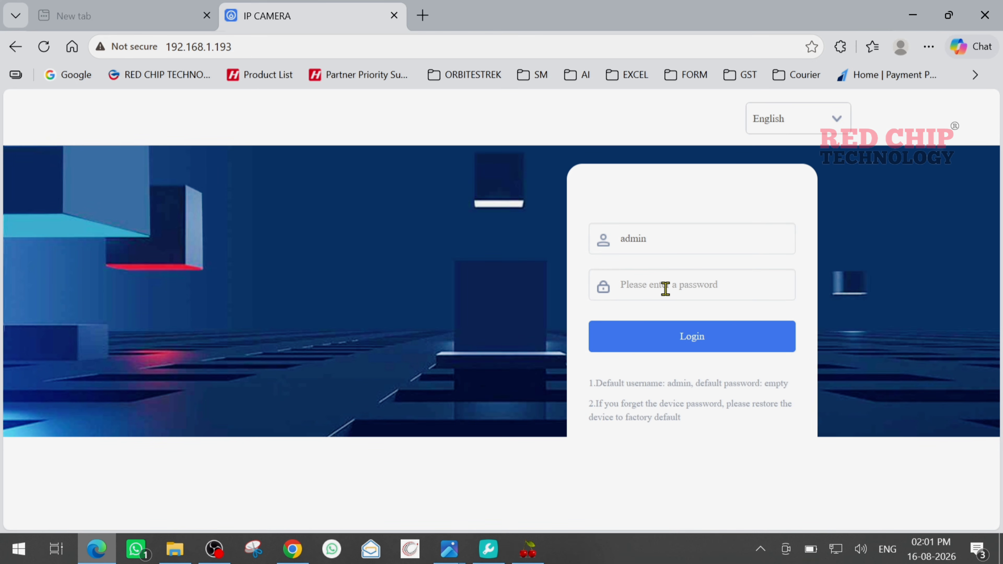
Step: Log in to the camera's 192.168.1.193 web page as admin with its new password
left_click(665, 287)
type("1")
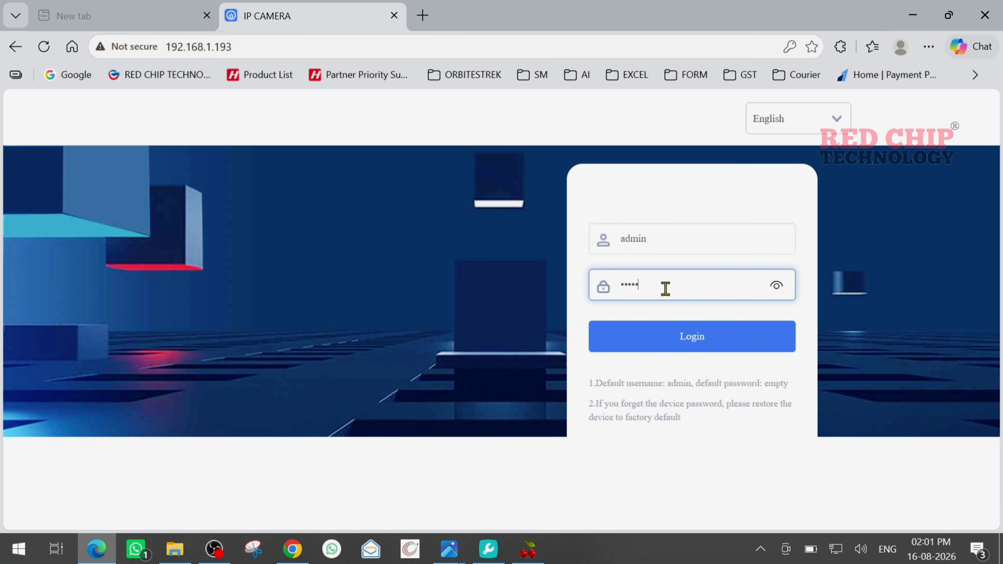
type("•••••••••")
key("Return")
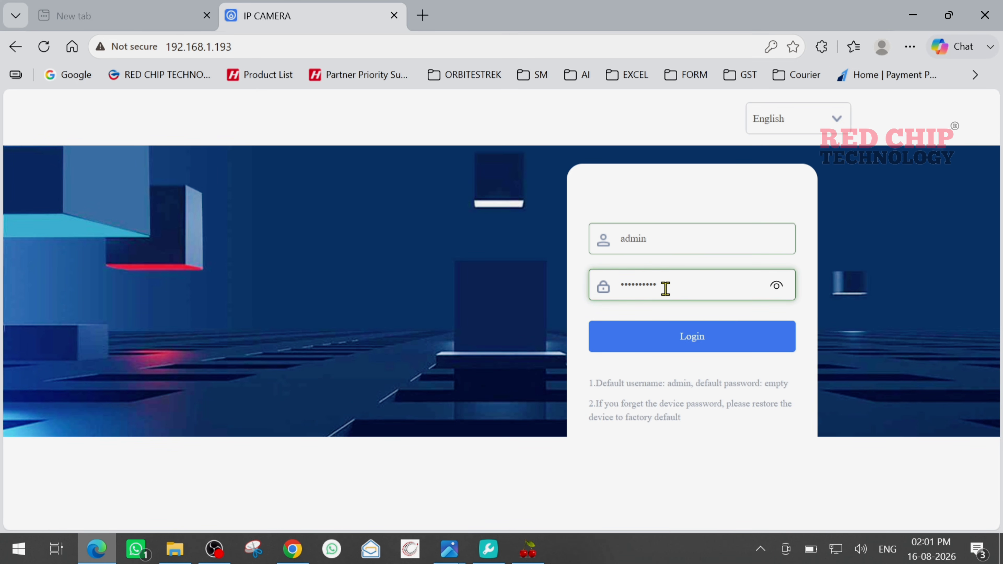
left_click(694, 336)
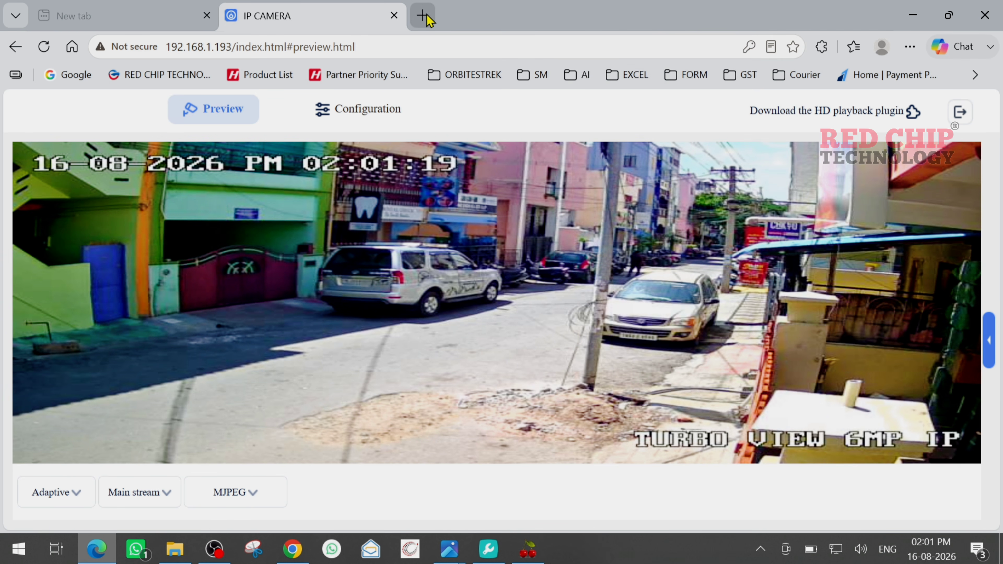
Step: Open the NVR at 192.168.1.230 in a new tab and log in as admin
left_click(422, 15)
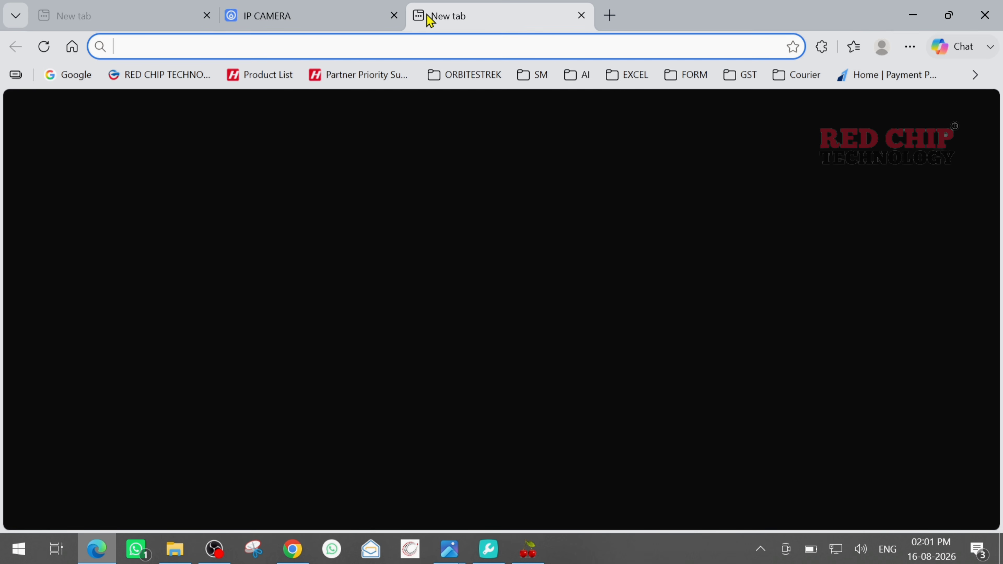
type("192.168.1.230")
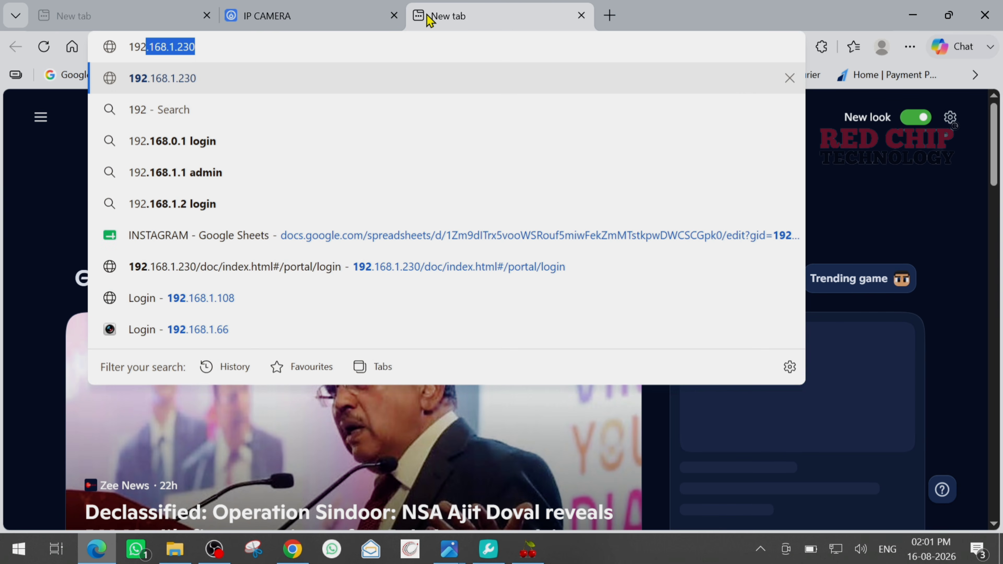
key("Return")
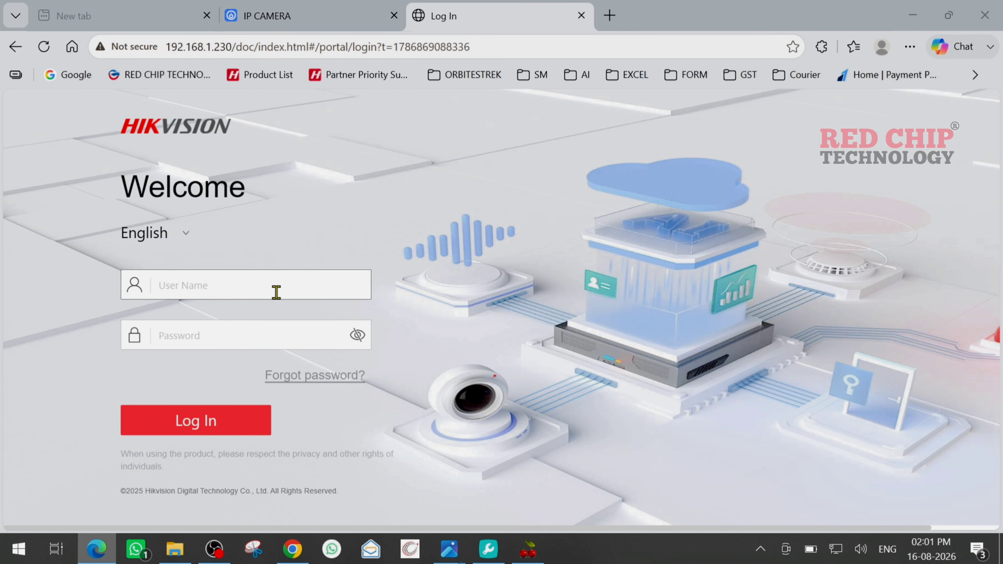
left_click(276, 292)
type("admin")
key("Tab")
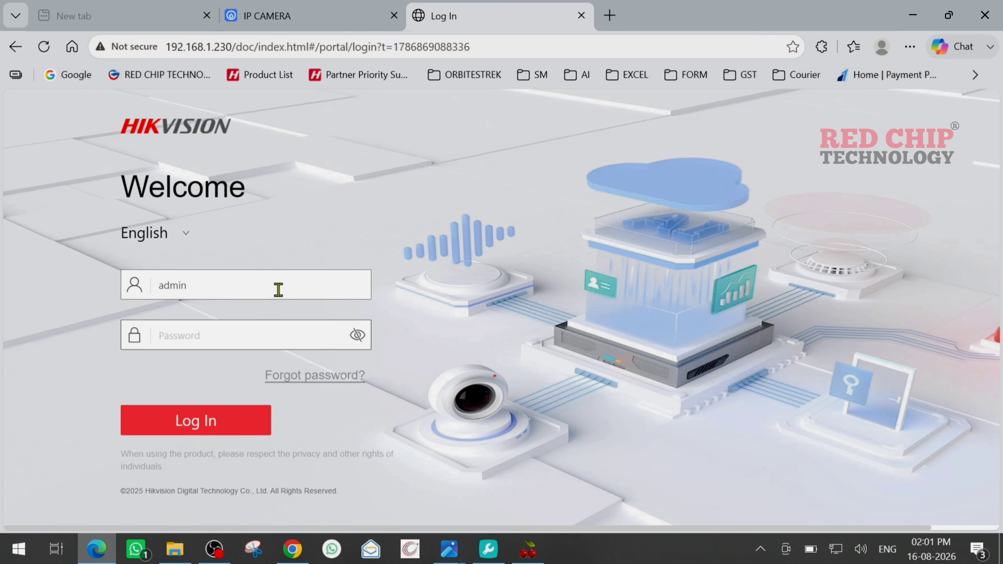
type("•")
left_click(221, 427)
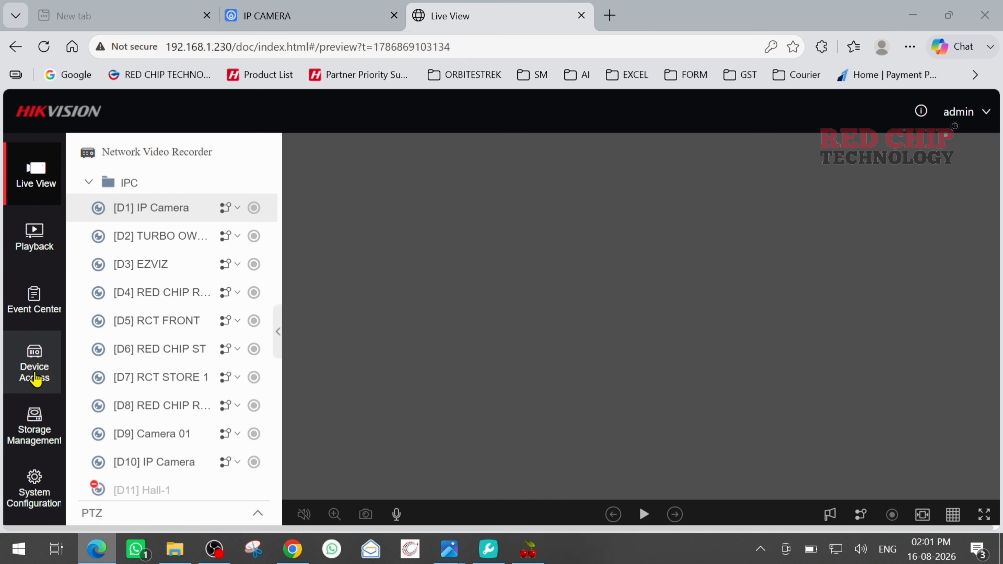
Step: Refresh Online Devices in Channel Management and add 192.168.1.193 as channel D11
left_click(34, 378)
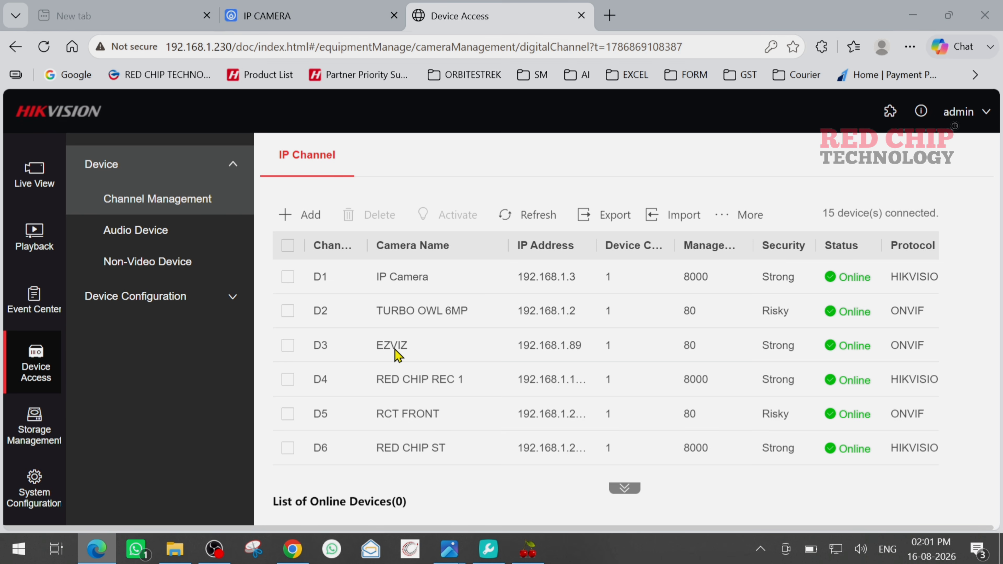
left_click_drag(651, 246, 627, 249)
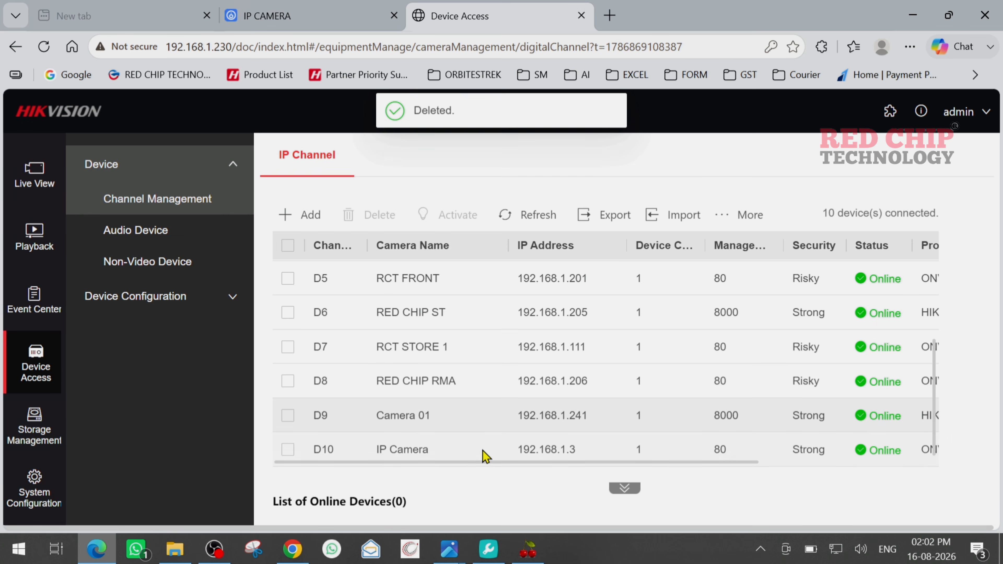
scroll(484, 457, "down", 4)
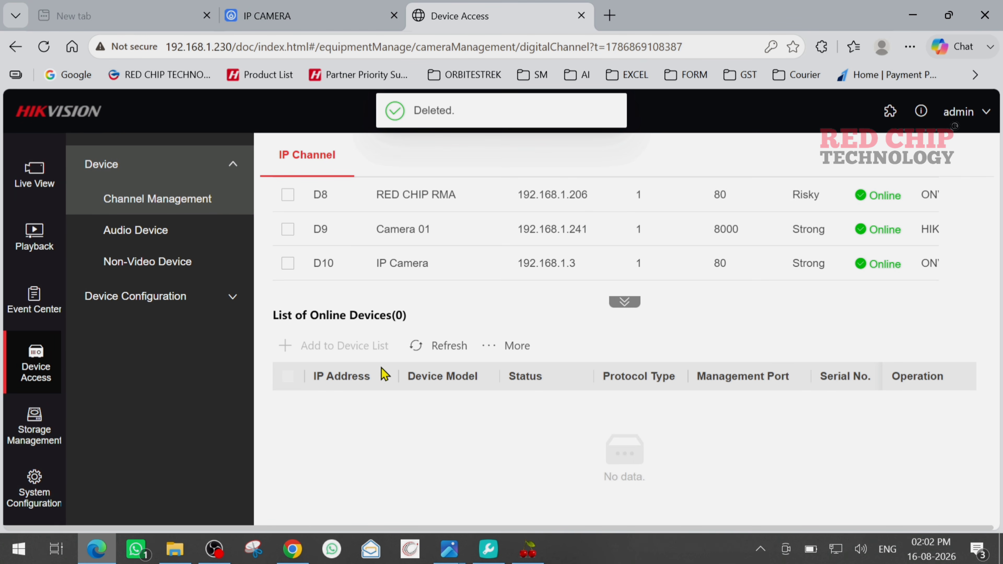
left_click(437, 346)
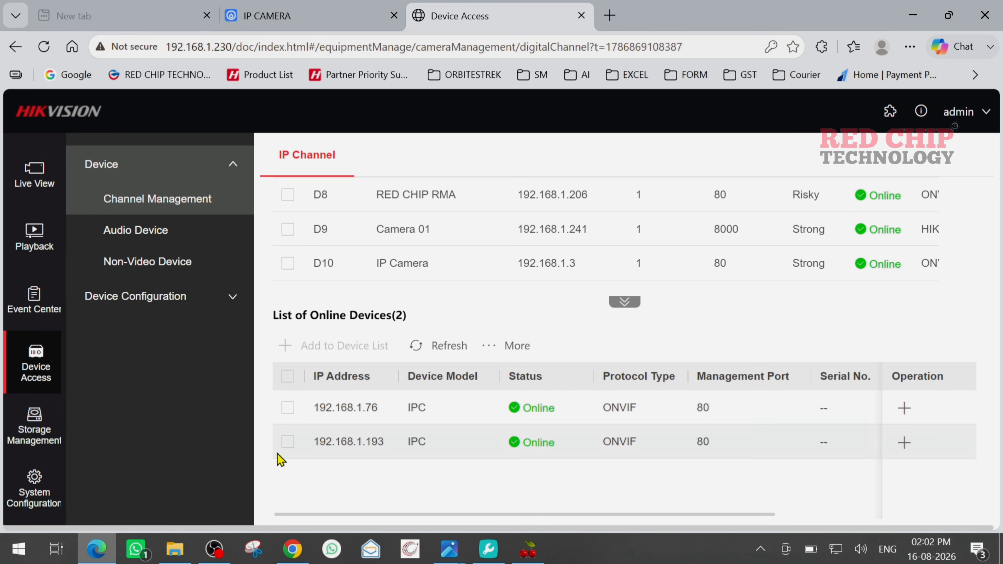
left_click(288, 441)
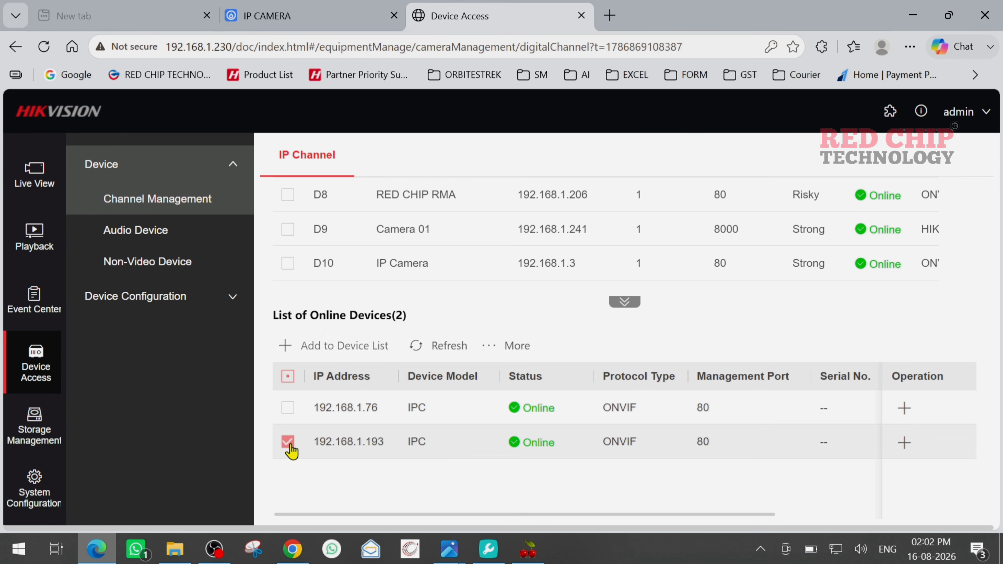
left_click(374, 348)
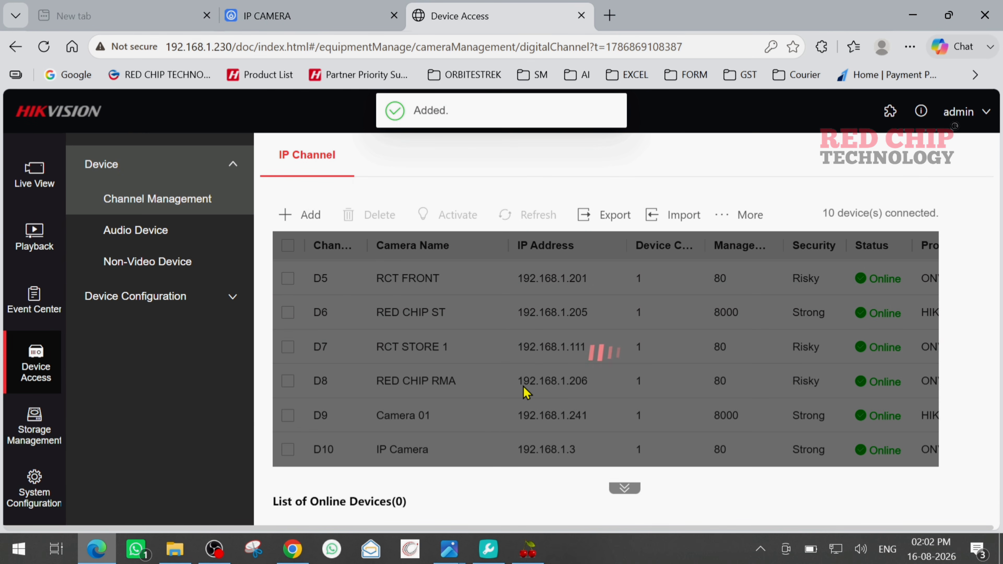
scroll(528, 390, "down", 1)
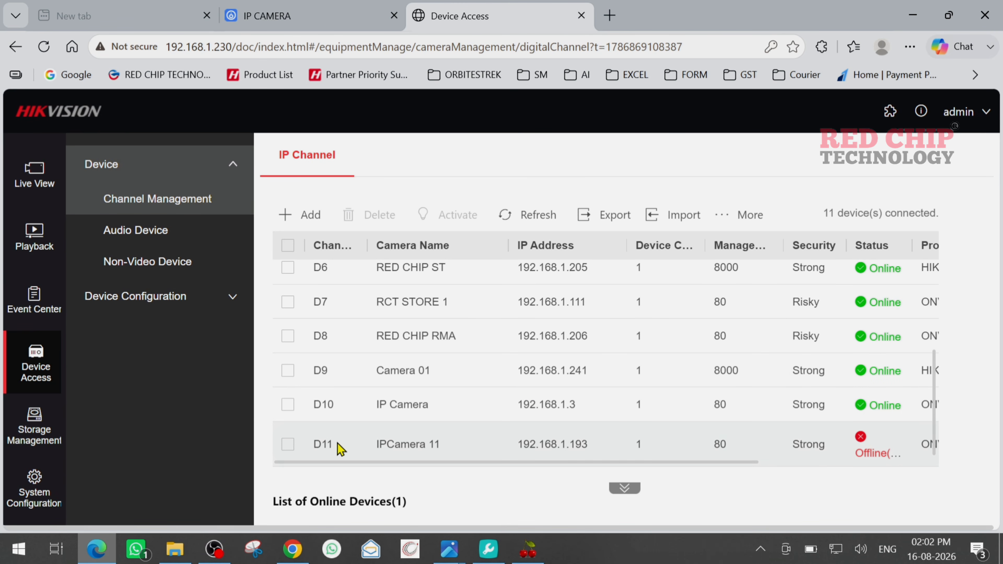
left_click(288, 443)
left_click_drag(565, 463, 839, 459)
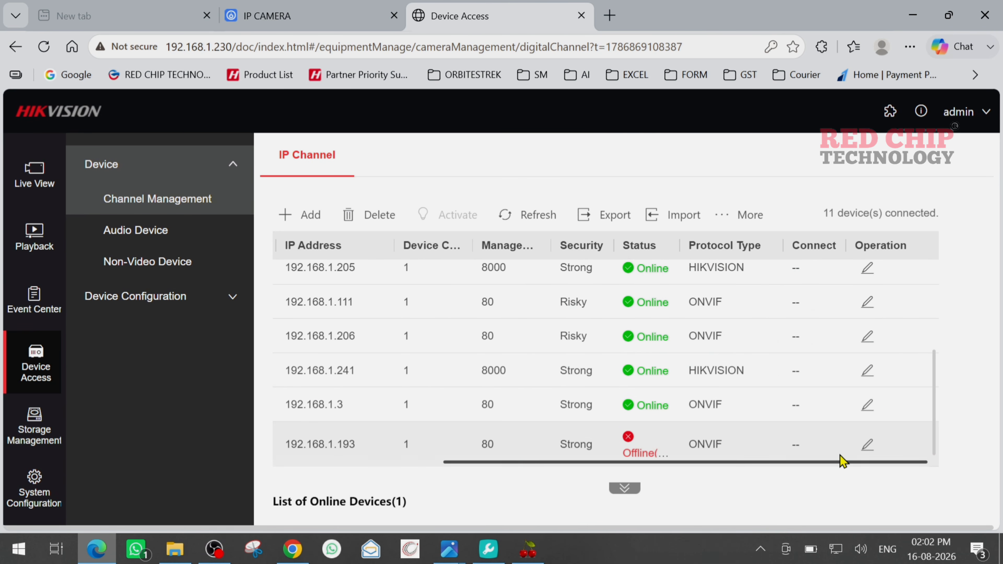
Step: Edit the 192.168.1.193 channel, enter the camera's new password in Password and Confirm, and save
left_click(867, 445)
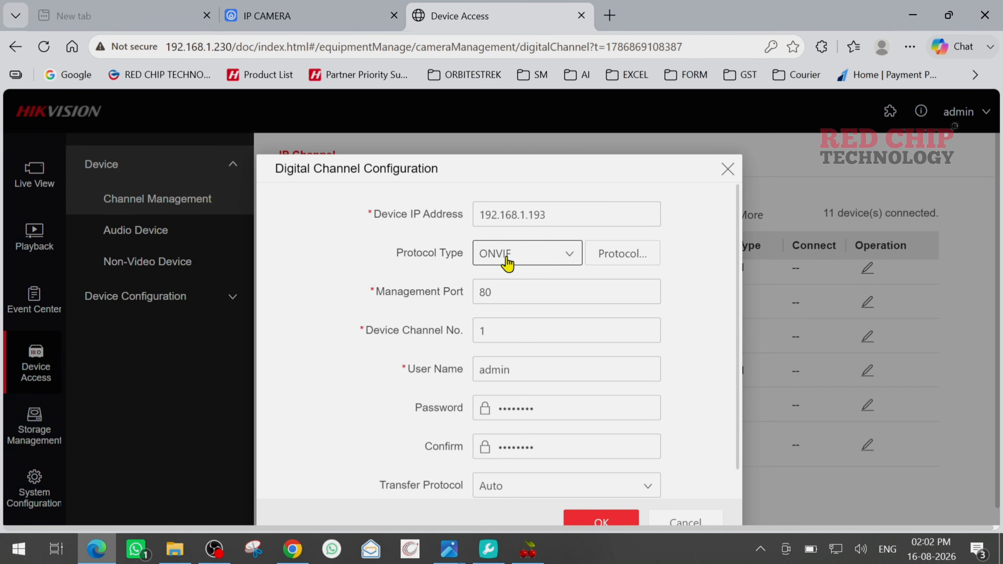
scroll(513, 285, "down", 1)
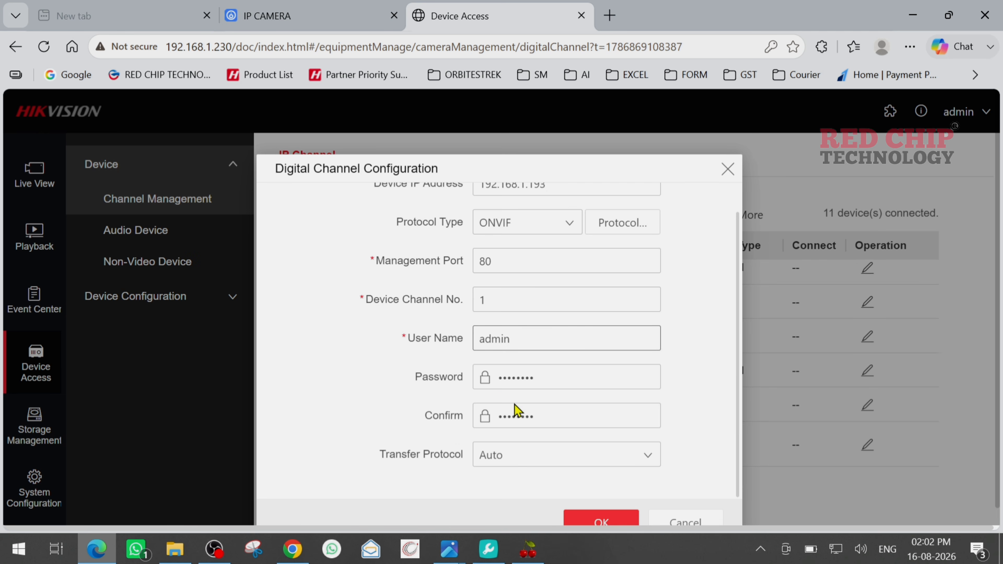
scroll(515, 405, "down", 1)
double_click(564, 352)
type("•")
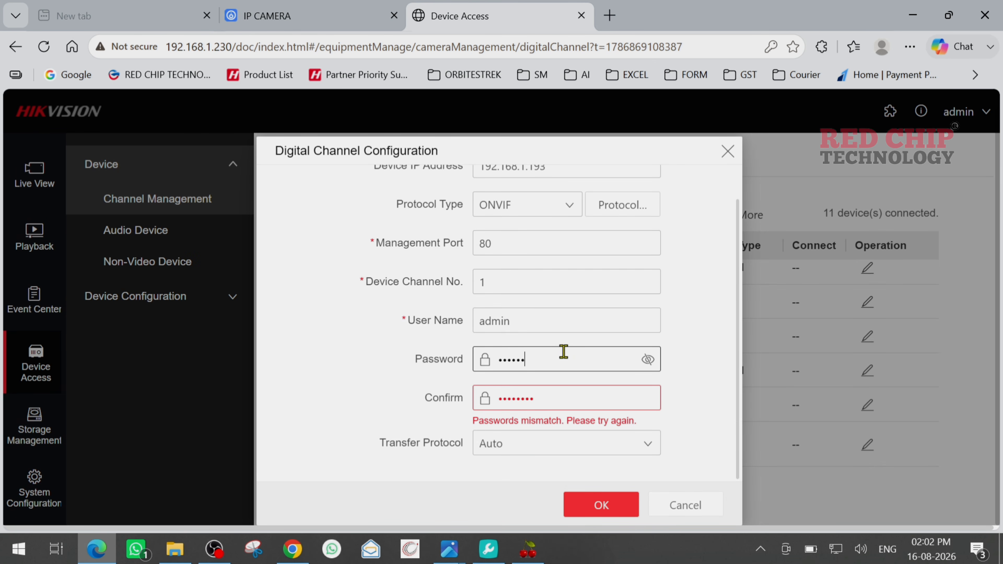
key("Tab")
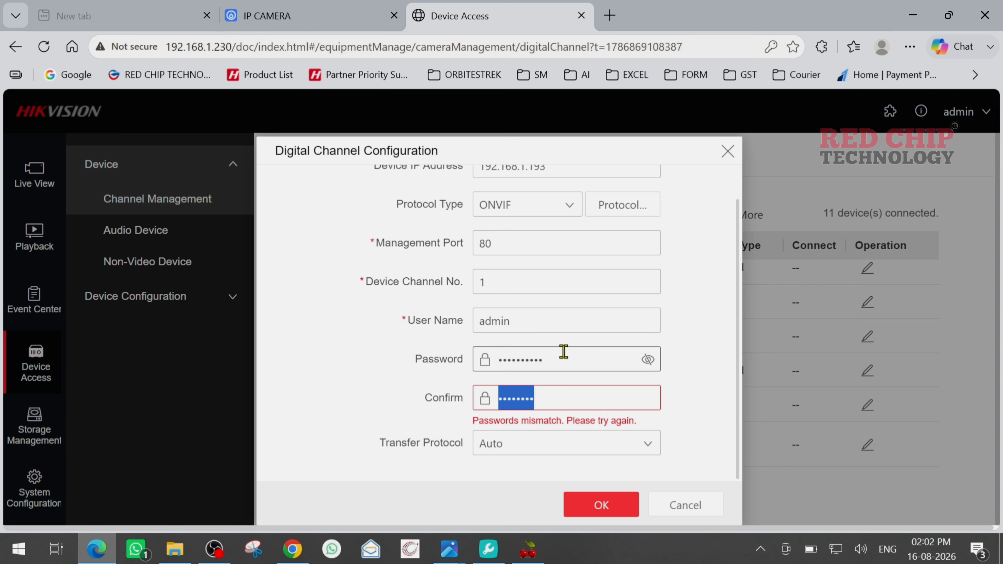
type("•")
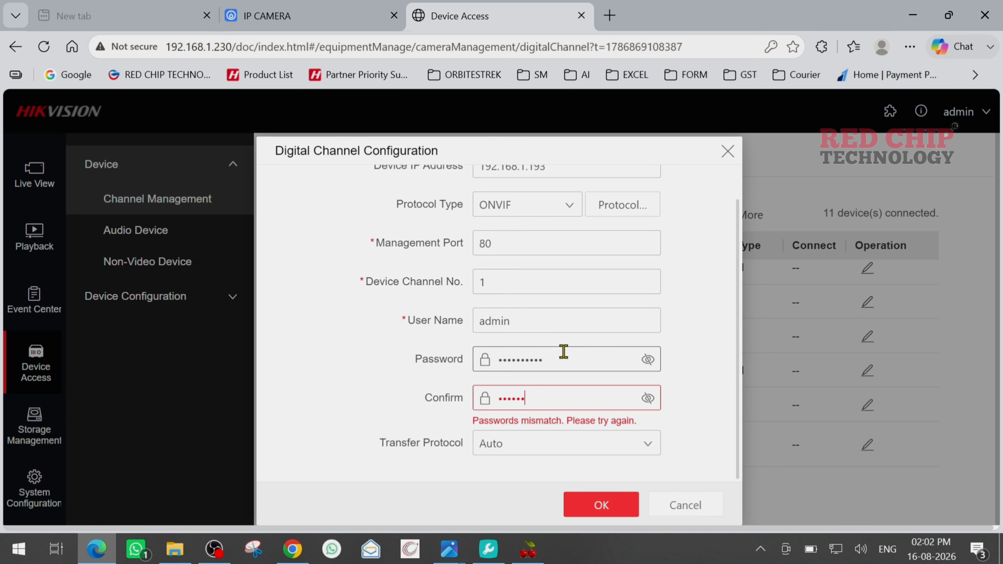
type("dmin12345")
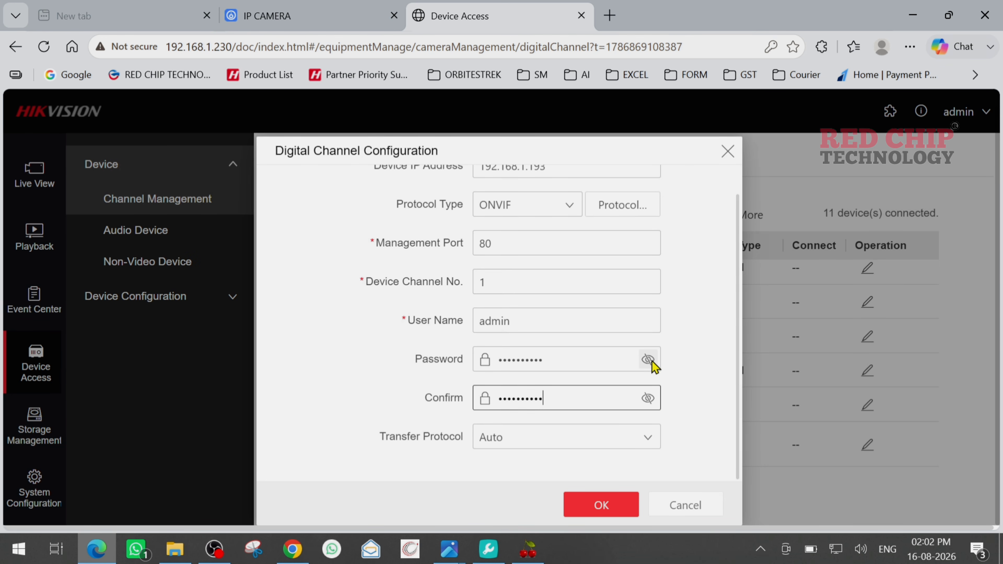
left_click(647, 359)
left_click(647, 398)
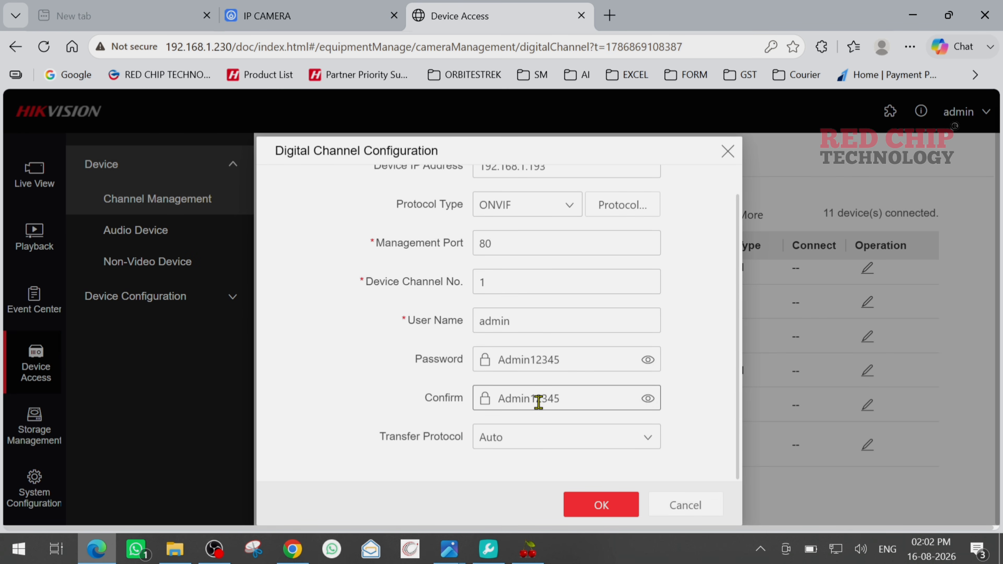
left_click(600, 509)
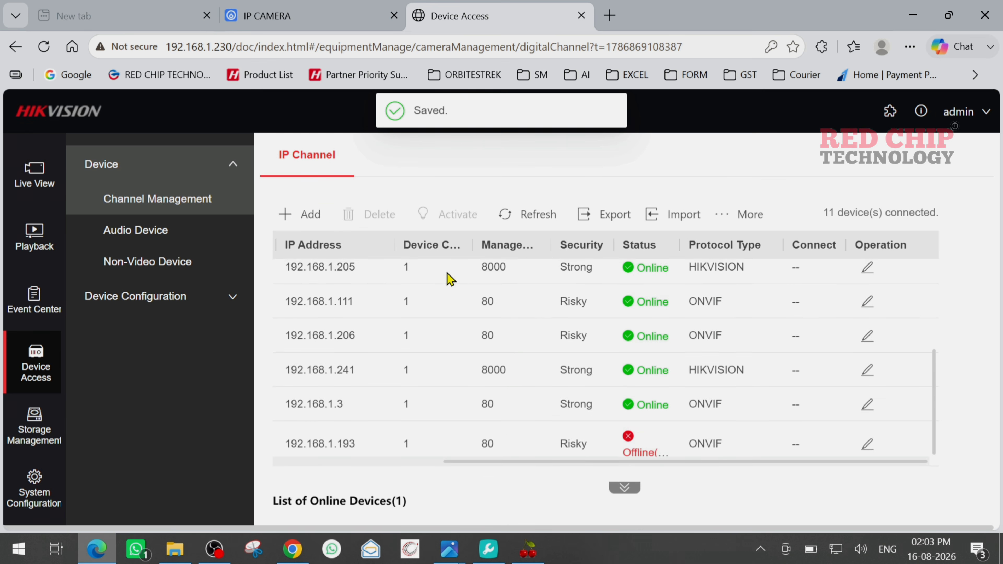
Step: Refresh the IP channel list and check that D11 at 192.168.1.193 reads Online
scroll(450, 279, "up", 2)
left_click(531, 215)
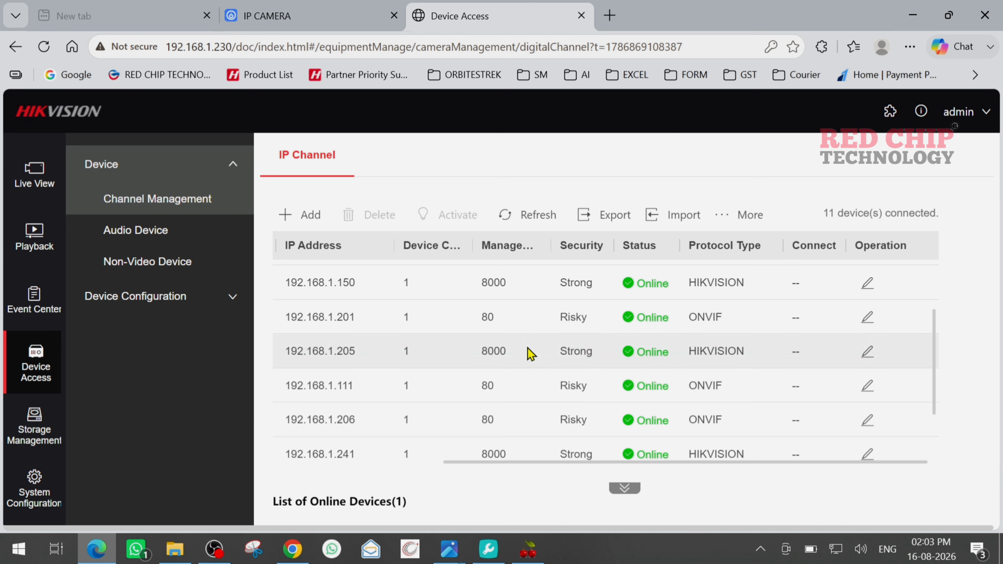
scroll(531, 353, "down", 5)
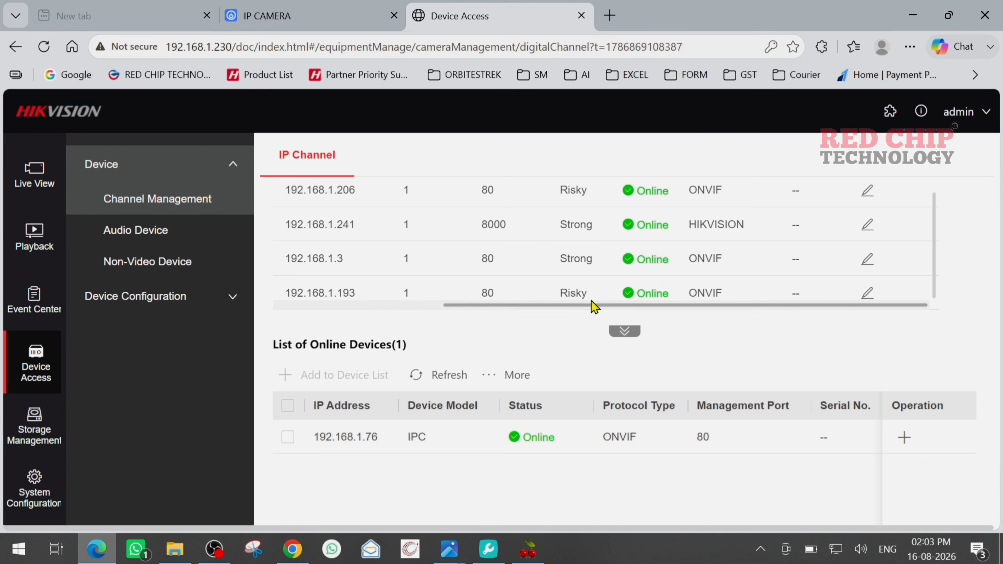
left_click_drag(499, 306, 671, 306)
scroll(676, 306, "up", 5)
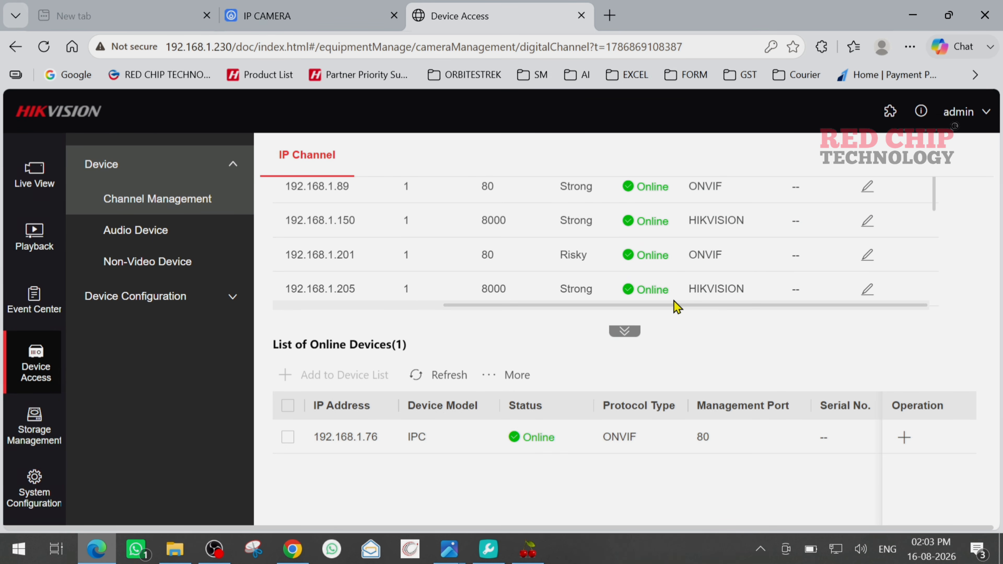
scroll(656, 283, "down", 3)
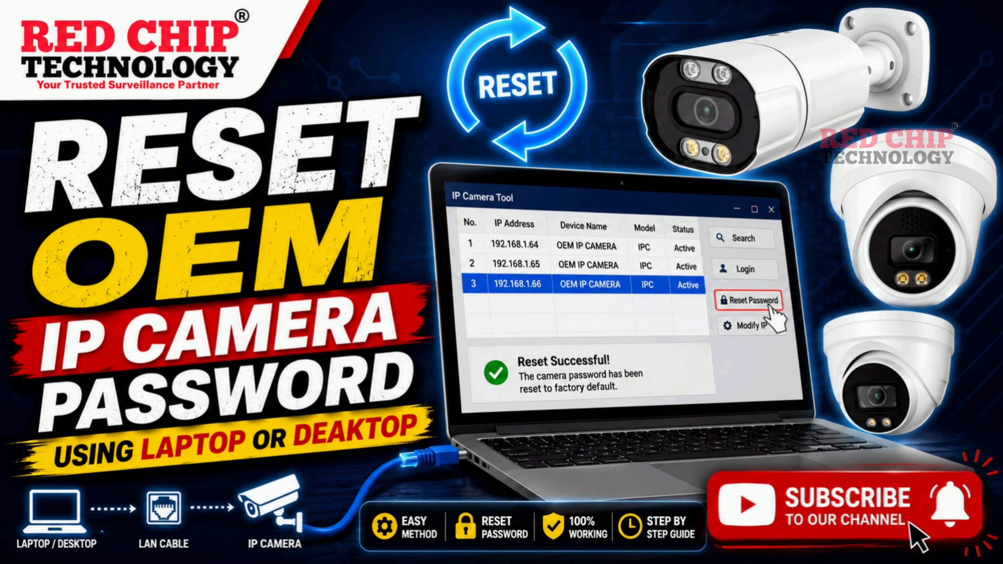